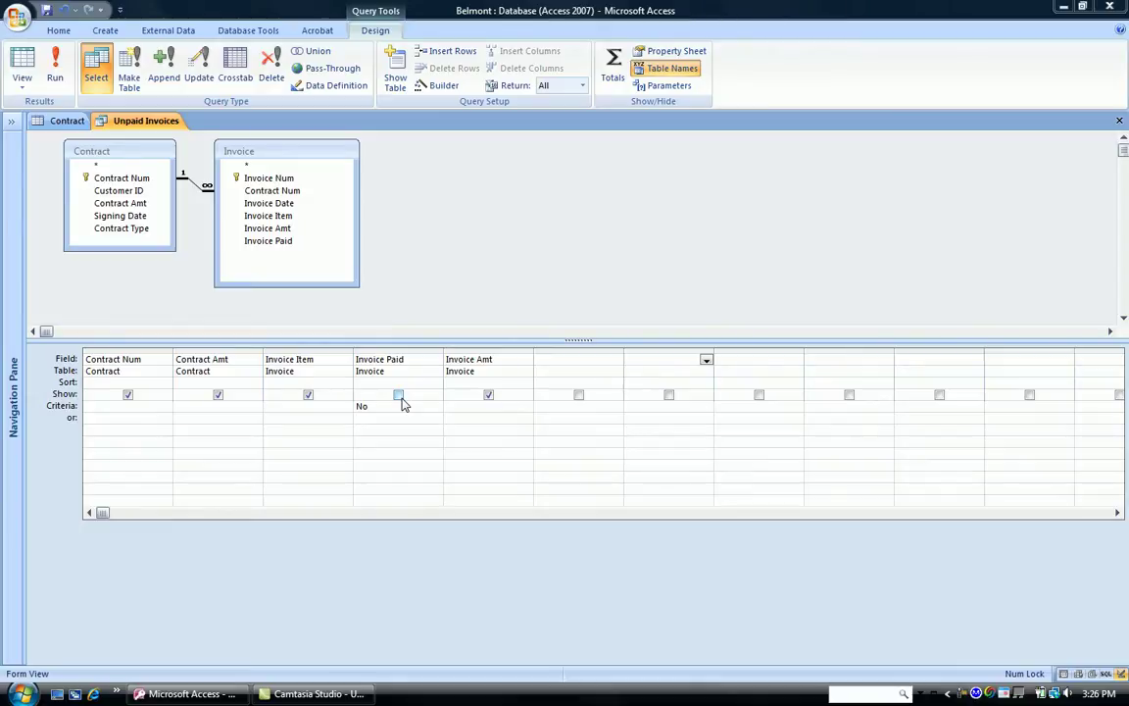
left_click(56, 64)
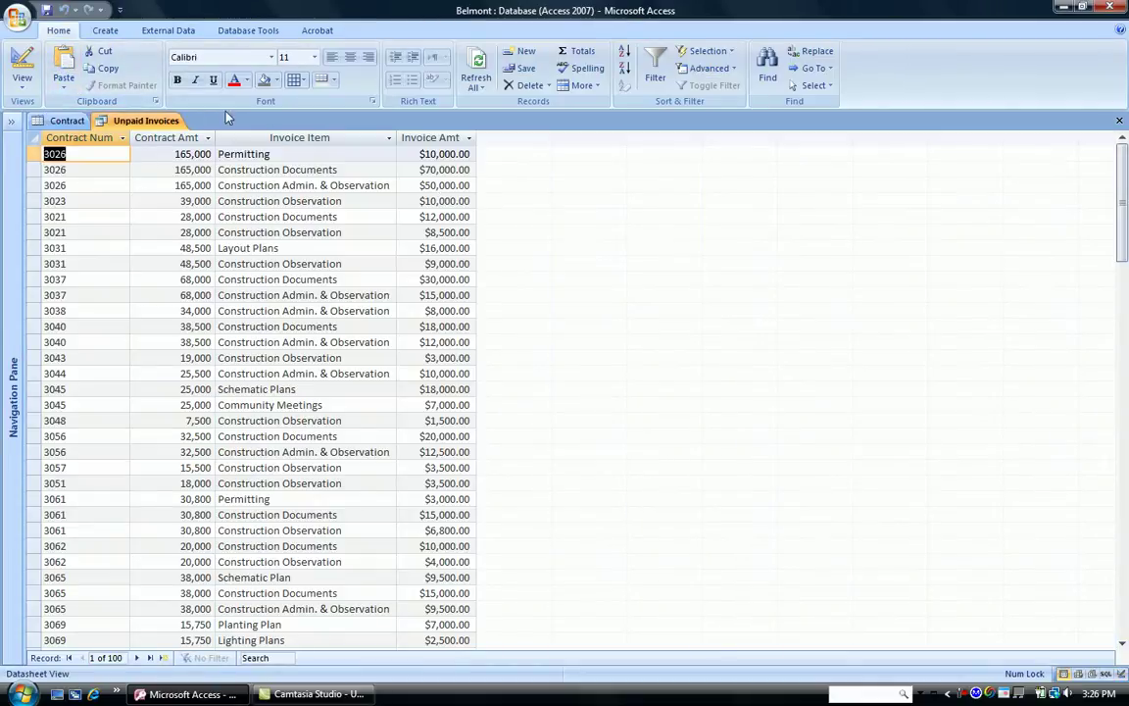
left_click(21, 64)
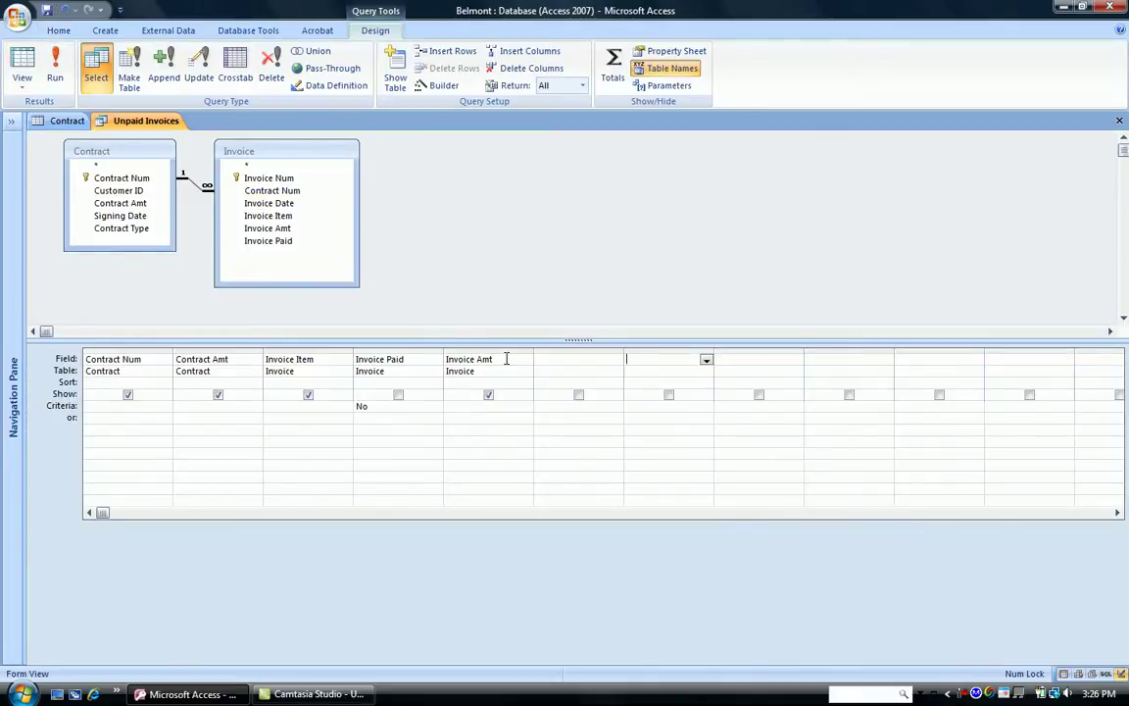
- Enter Late fee:[invoiceamt]*.03 in the sixth Field cell and widen the column to show it fully
left_click(542, 359)
type("Late fee:")
key("BackSpace")
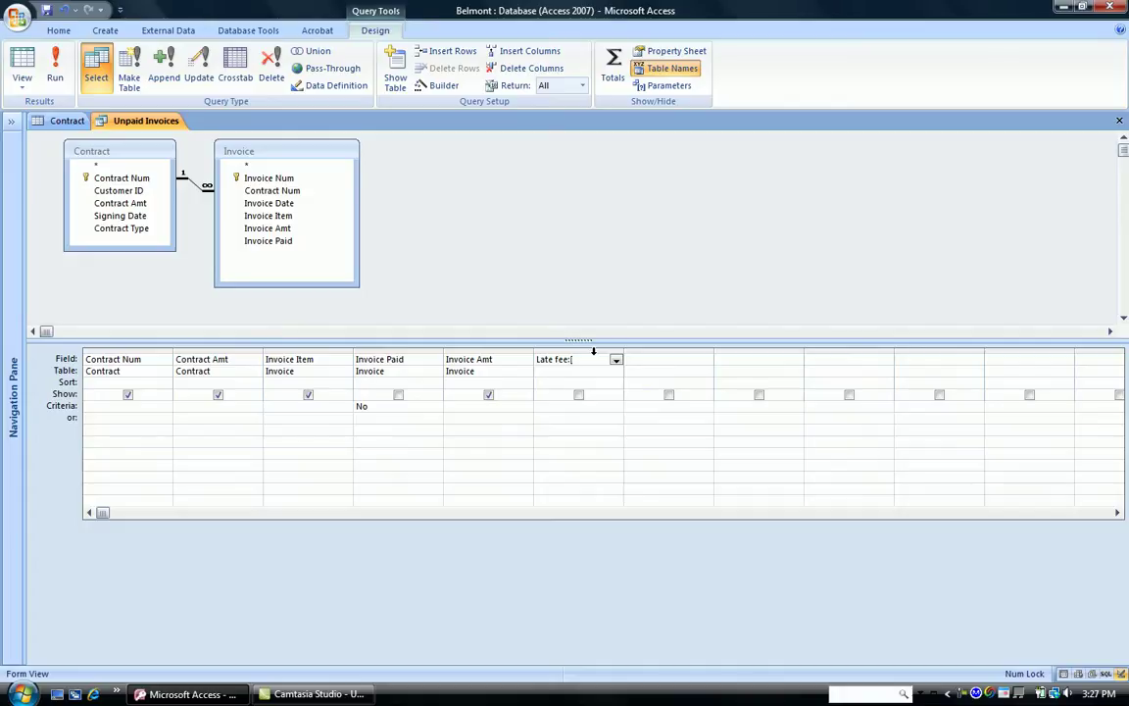
type("invoiceamt]*.03")
key("Left")
key("Left")
key("Left")
key("Left")
key("Left")
key("Left")
key("Left")
key("Left")
key("Left")
key("Left")
key("Left")
key("Left")
key("Left")
key("Left")
key("Left")
key("Left")
left_click(282, 231)
left_click_drag(623, 357, 662, 357)
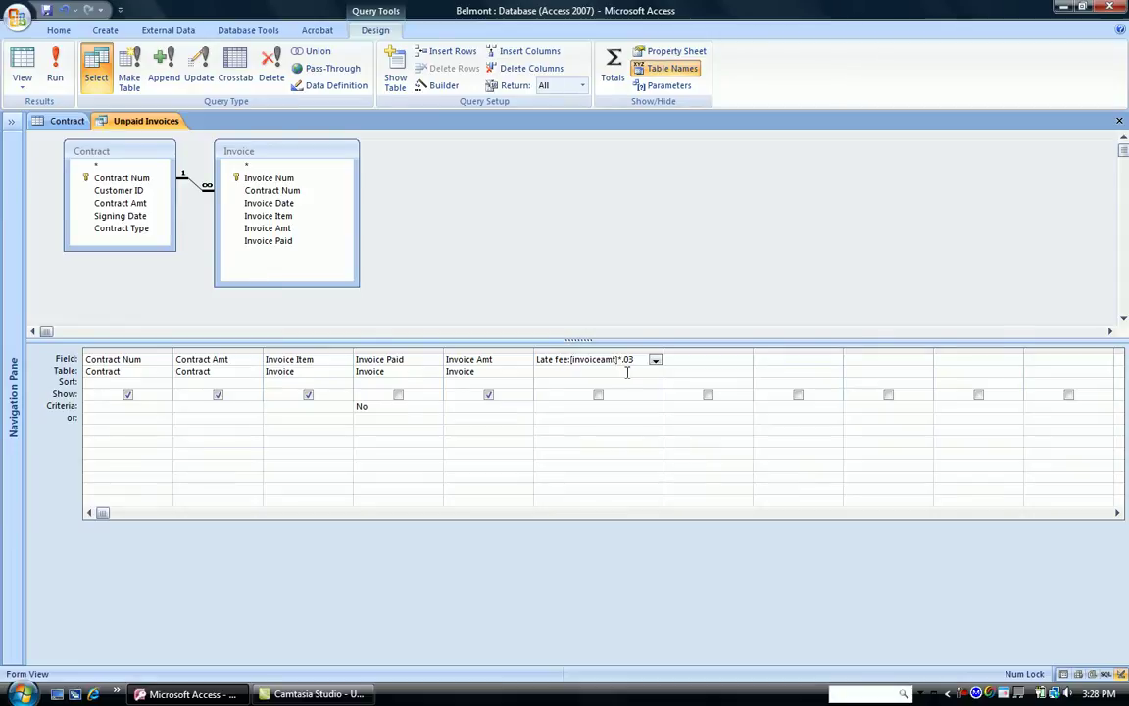
- Run the query to test the Late fee calculation
left_click(600, 367)
left_click(56, 68)
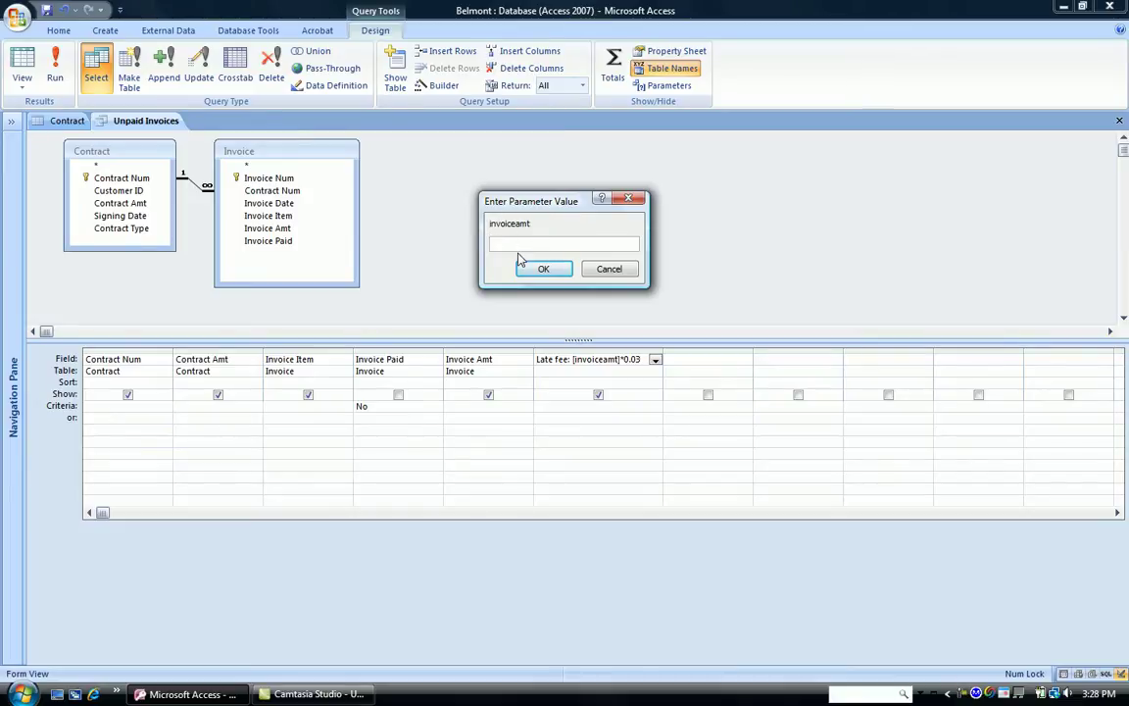
- Dismiss the invoiceamt parameter prompt and correct the field name to [invoice amt]
left_click(615, 277)
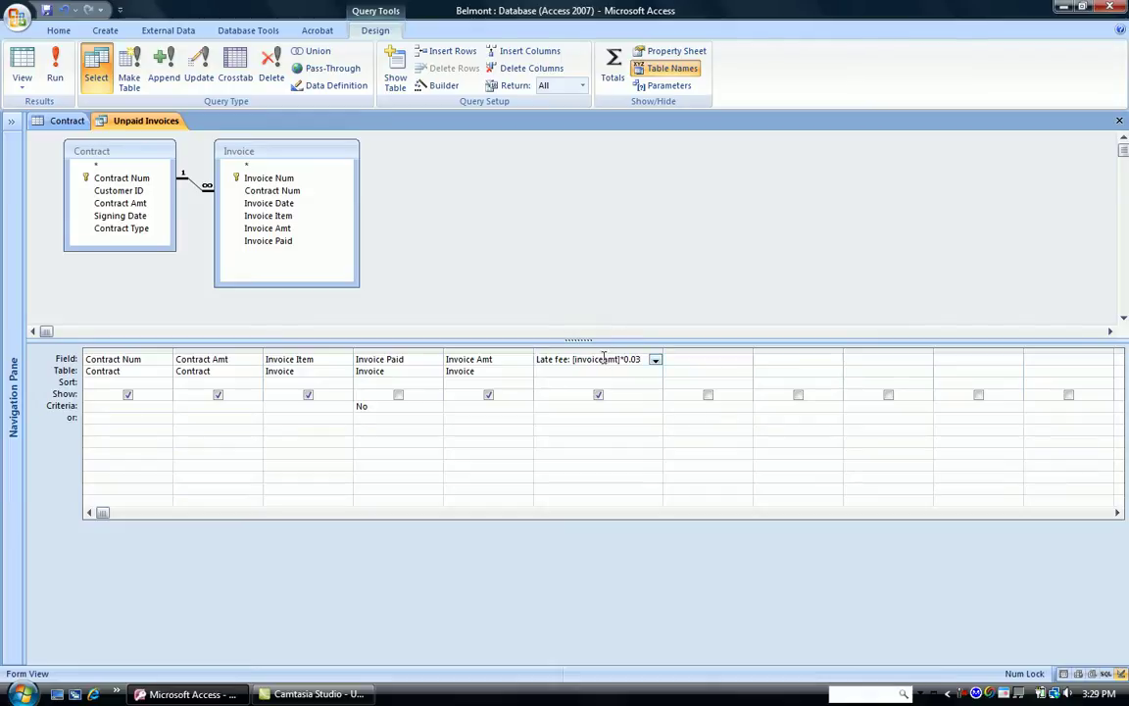
left_click(602, 359)
- Run the corrected query to see the 3% late fees, then return to Design view
left_click(56, 71)
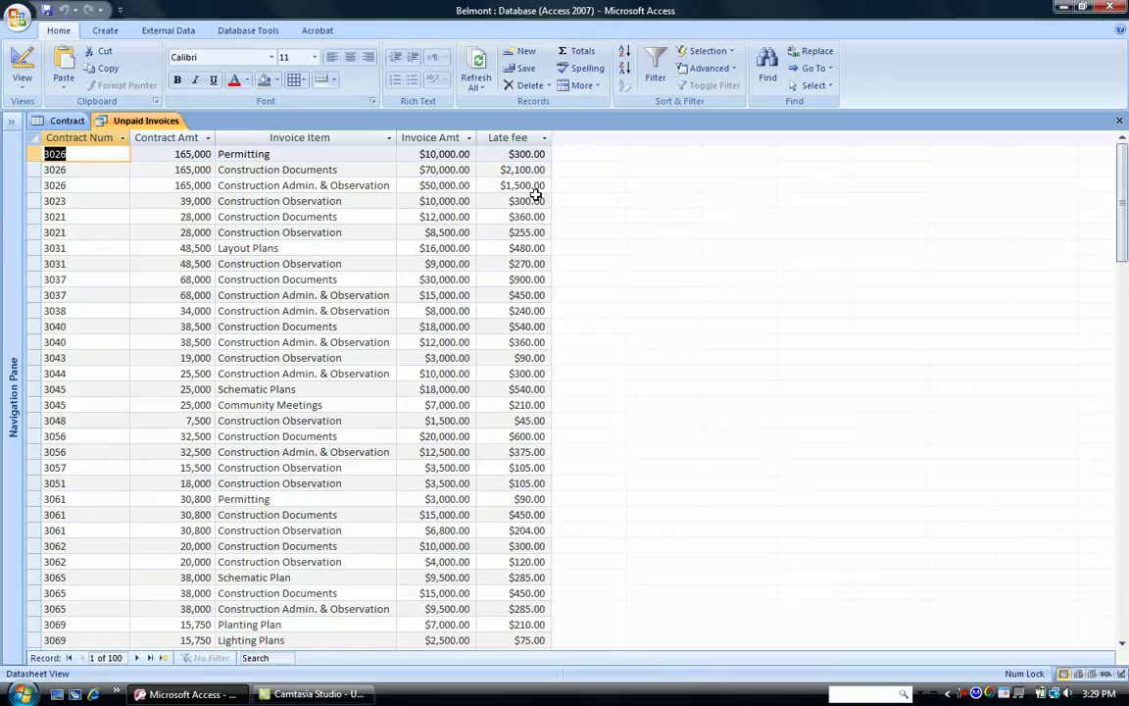
left_click(21, 63)
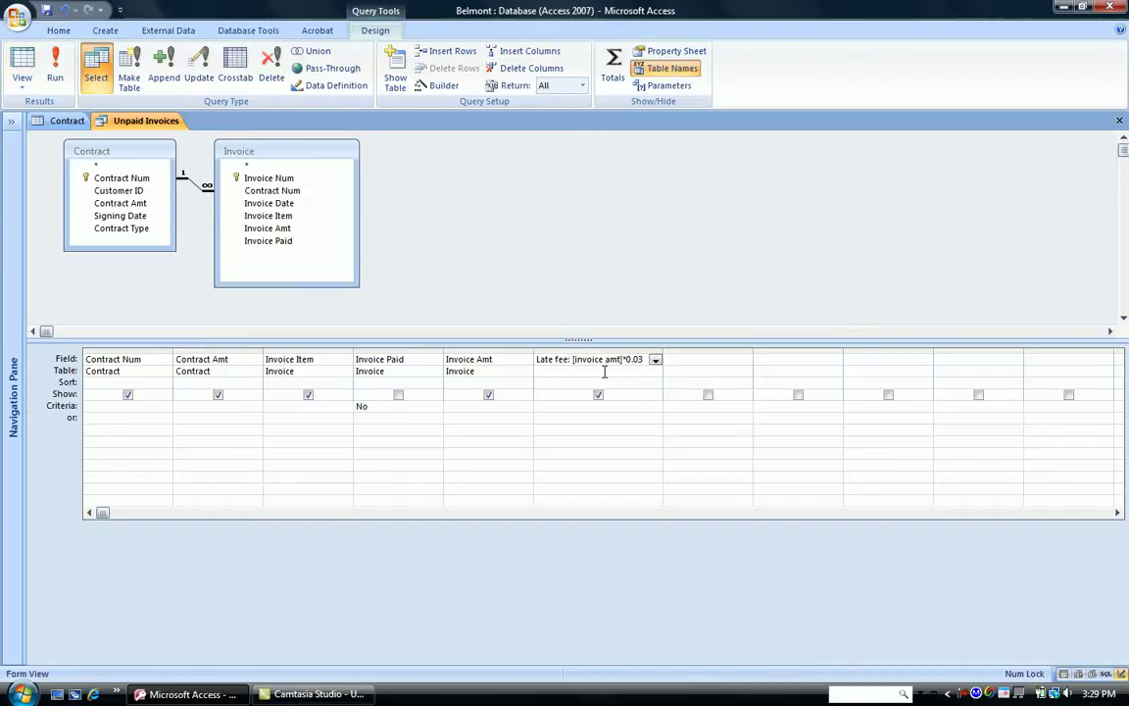